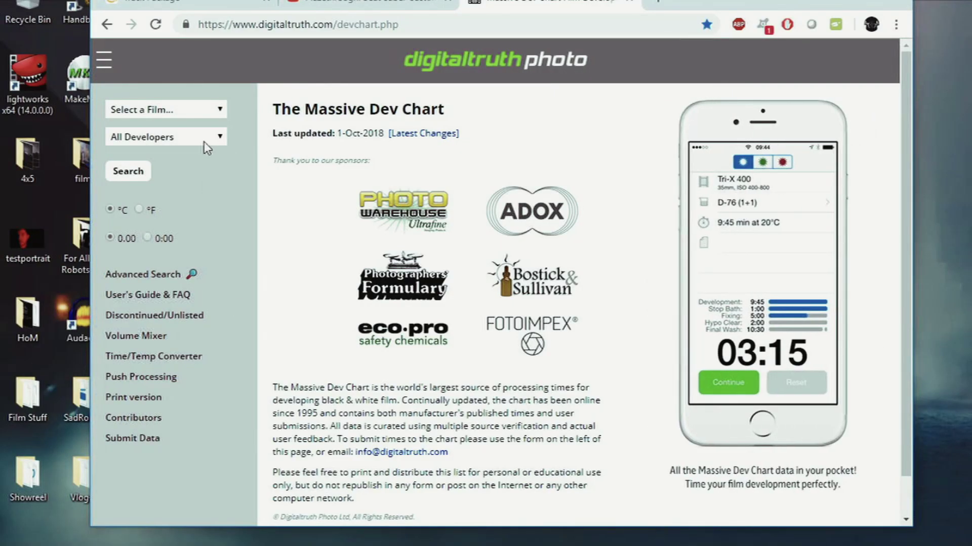
Open the Time/Temp Converter from the left sidebar.
left_click(153, 361)
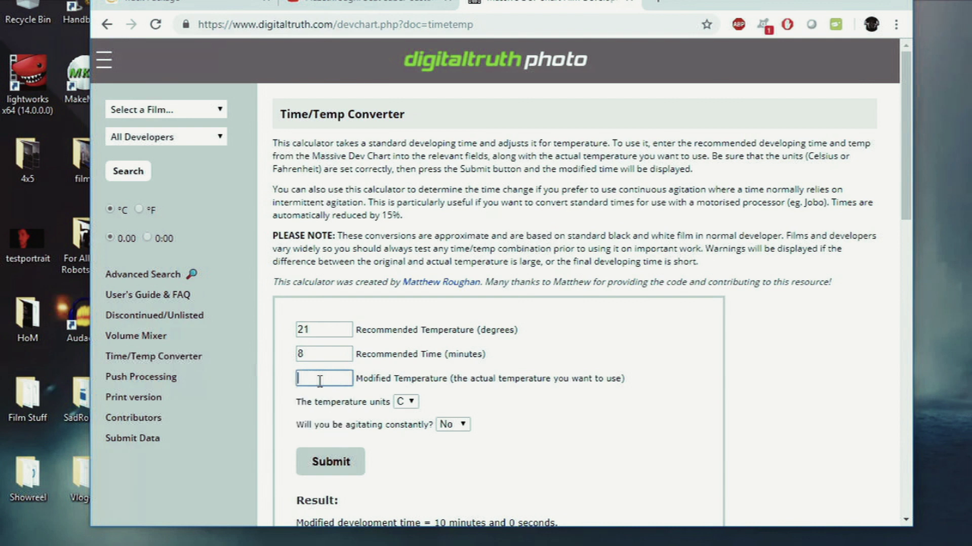
Enter 19.5°C as the modified temperature and submit to get the adjusted time of 9:17.
type("19.5")
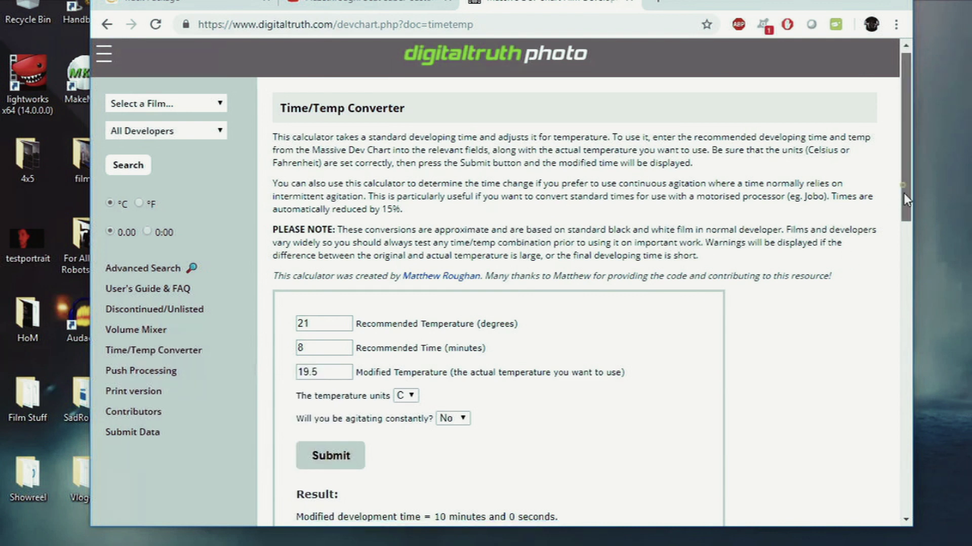
left_click_drag(903, 193, 910, 262)
left_click(342, 245)
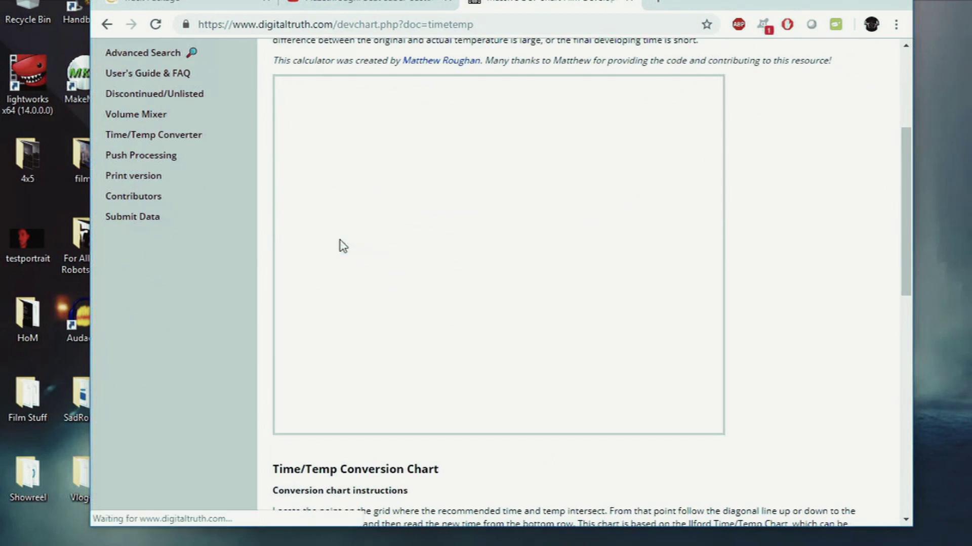
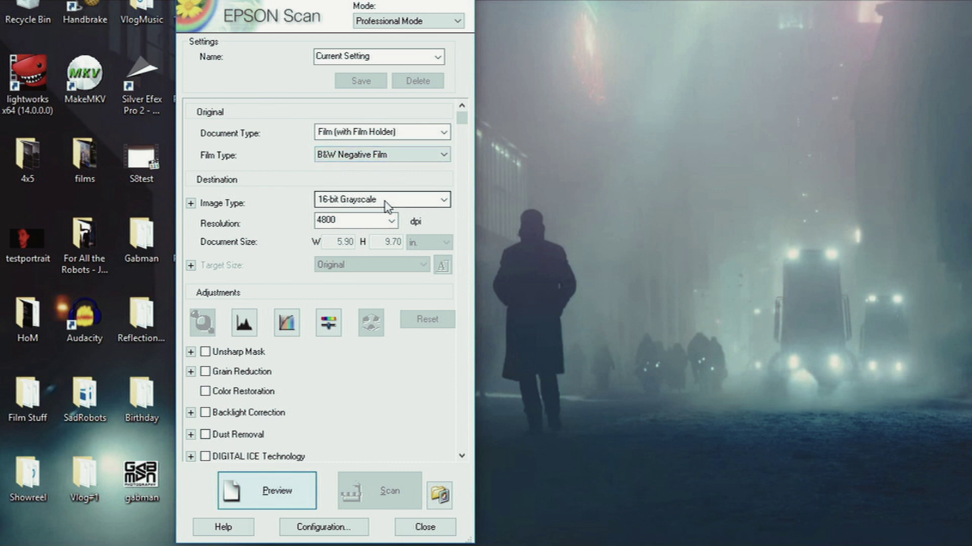
Drop the scan resolution to 2400 dpi and preview the 4x5 negative.
left_click(391, 221)
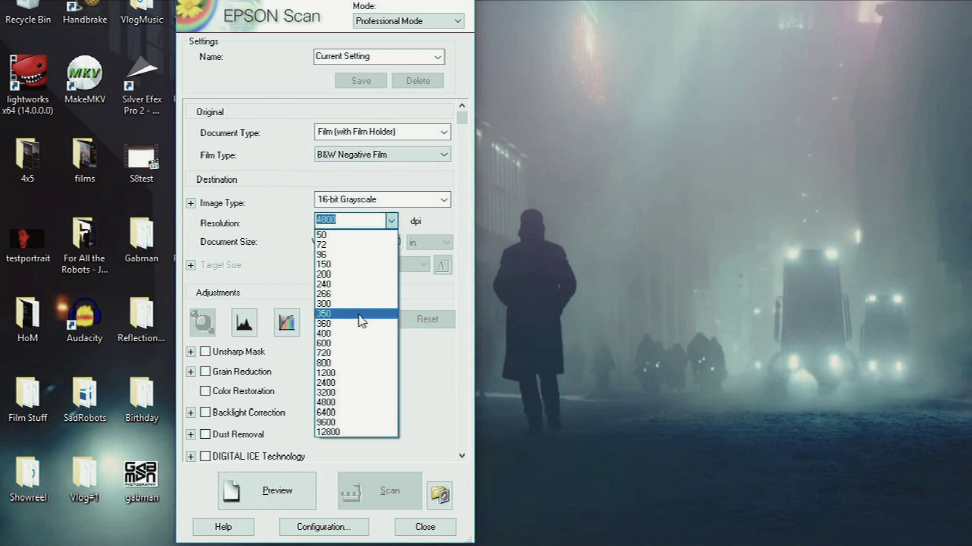
left_click(341, 384)
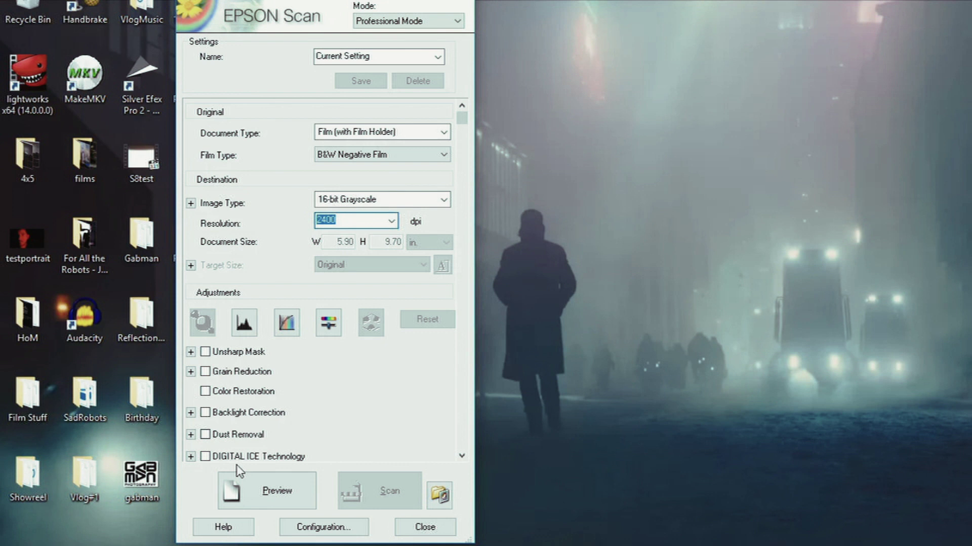
left_click(277, 493)
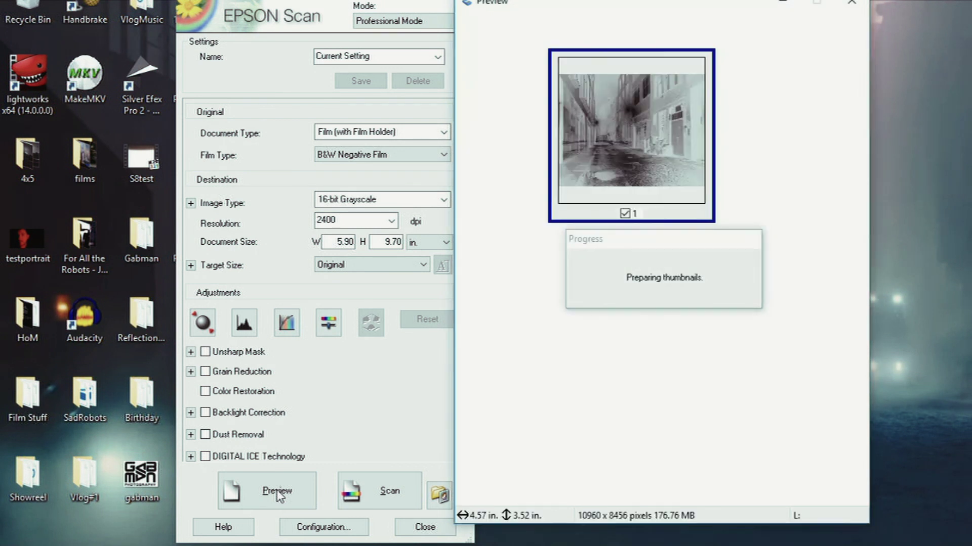
Rotate the full-bed preview to landscape and marquee the frame at about 4.74 × 3.70 in.
left_click(590, 22)
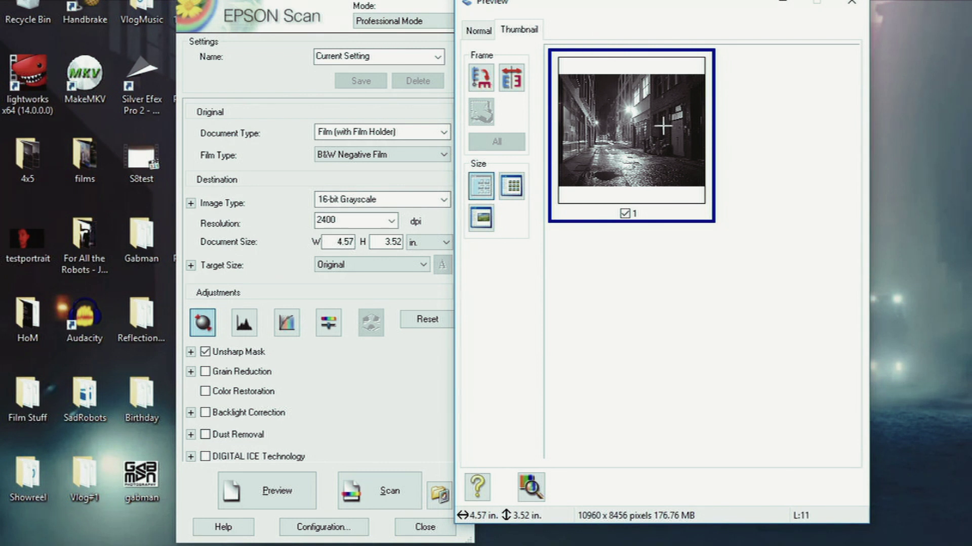
left_click(478, 33)
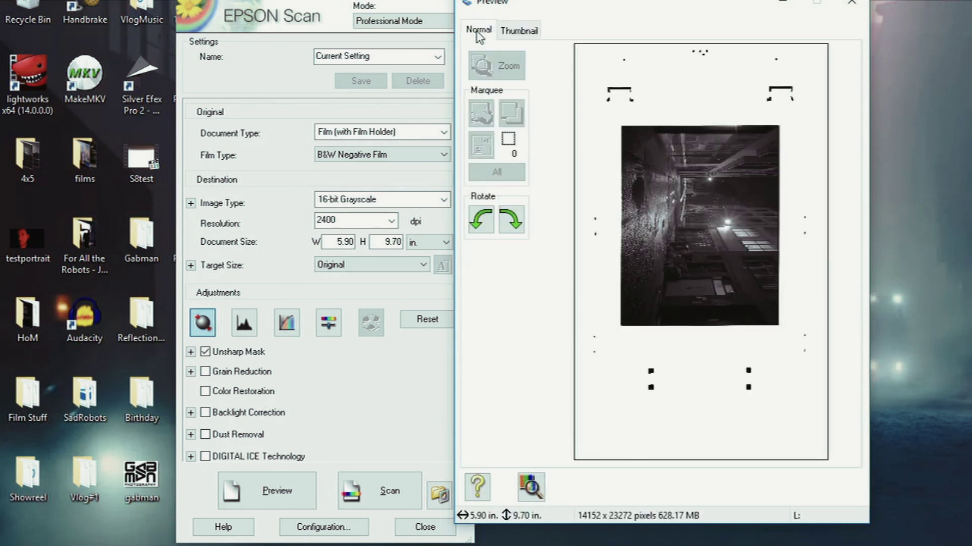
left_click(480, 219)
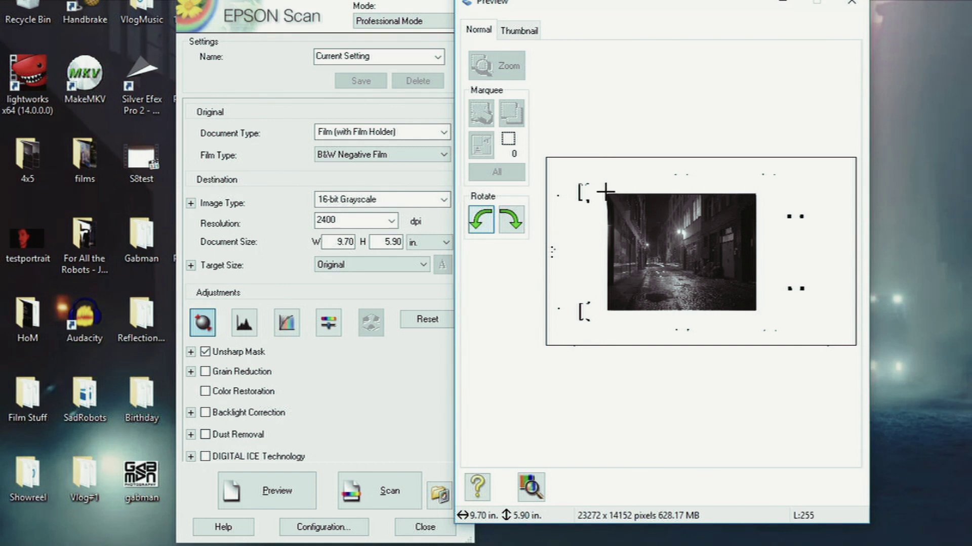
left_click_drag(605, 192, 757, 313)
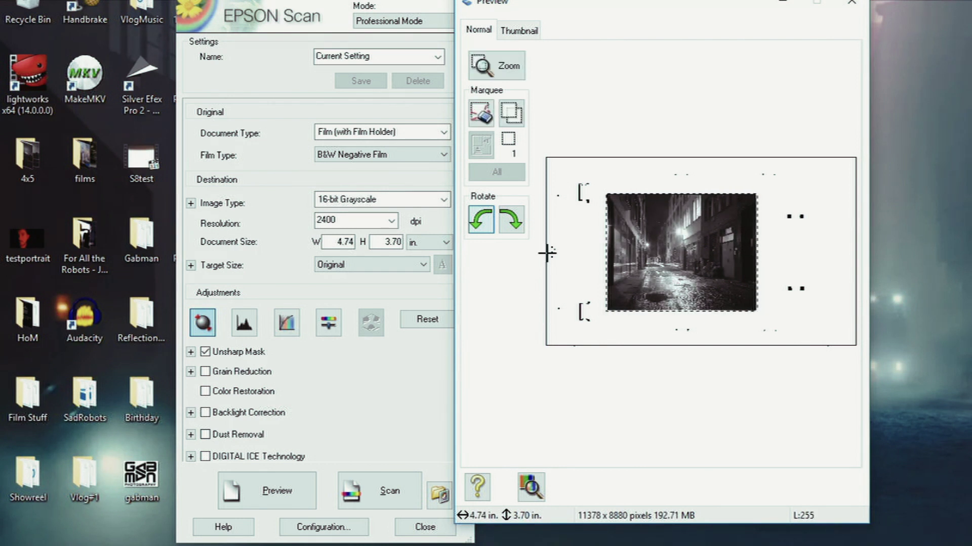
Zoom the preview and nudge the marquee's top, left and right edges to 4.75 × 3.72 in.
left_click(504, 66)
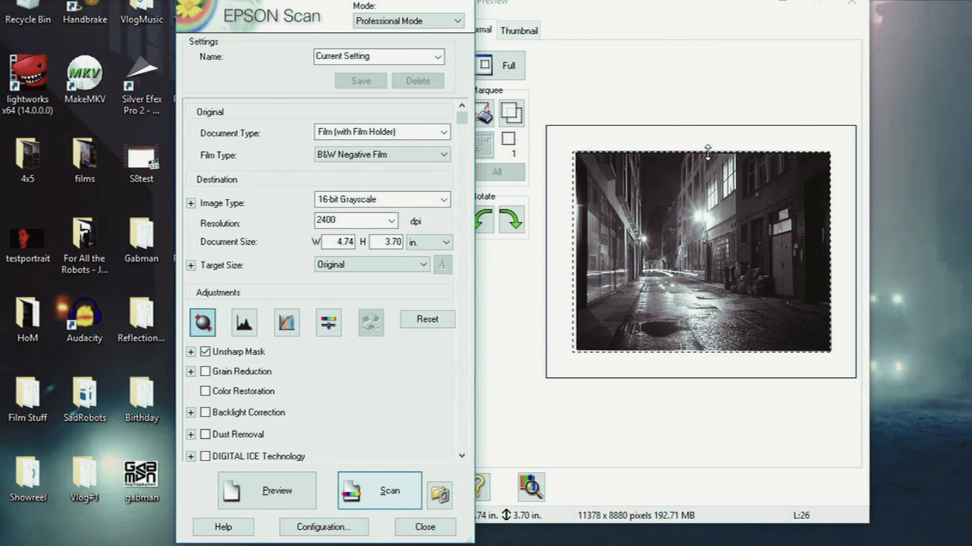
left_click_drag(708, 152, 708, 152)
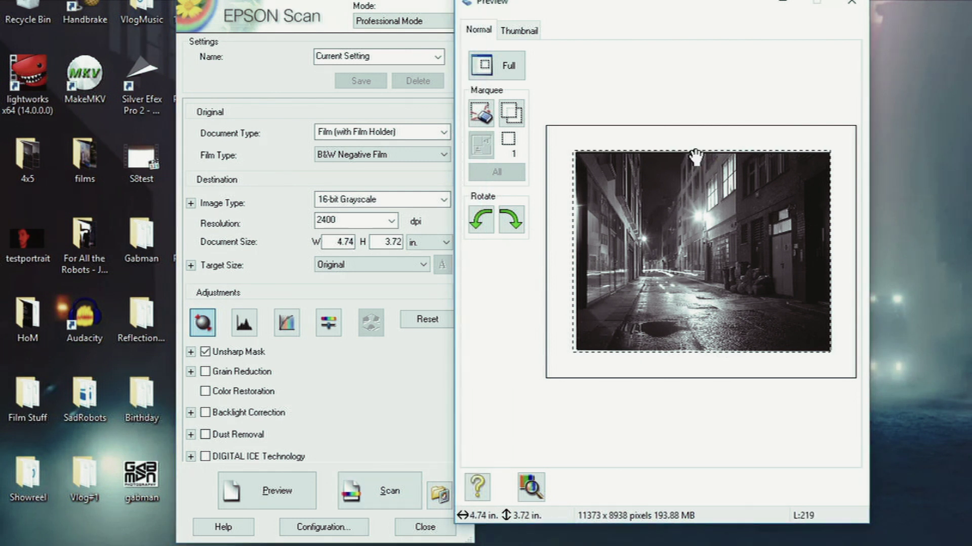
left_click_drag(571, 270, 572, 270)
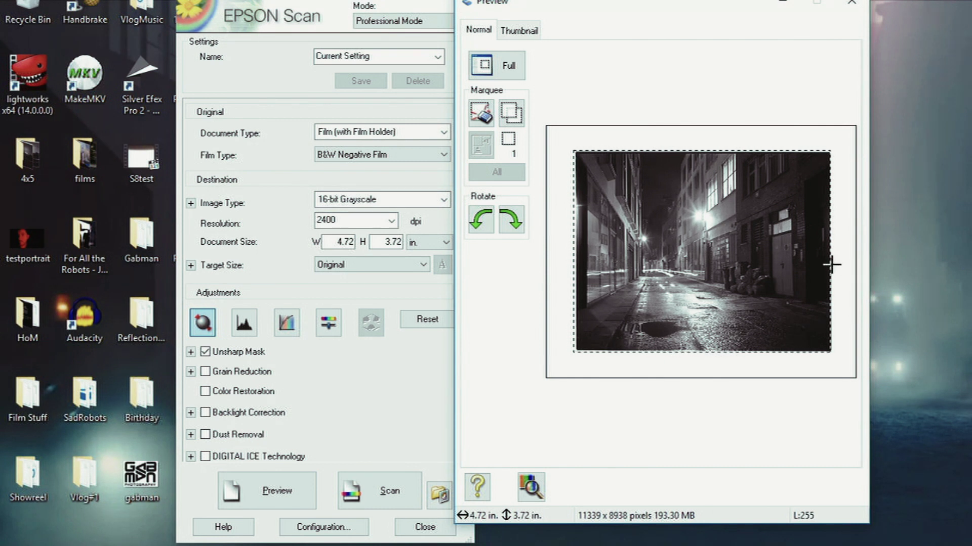
left_click_drag(831, 264, 832, 264)
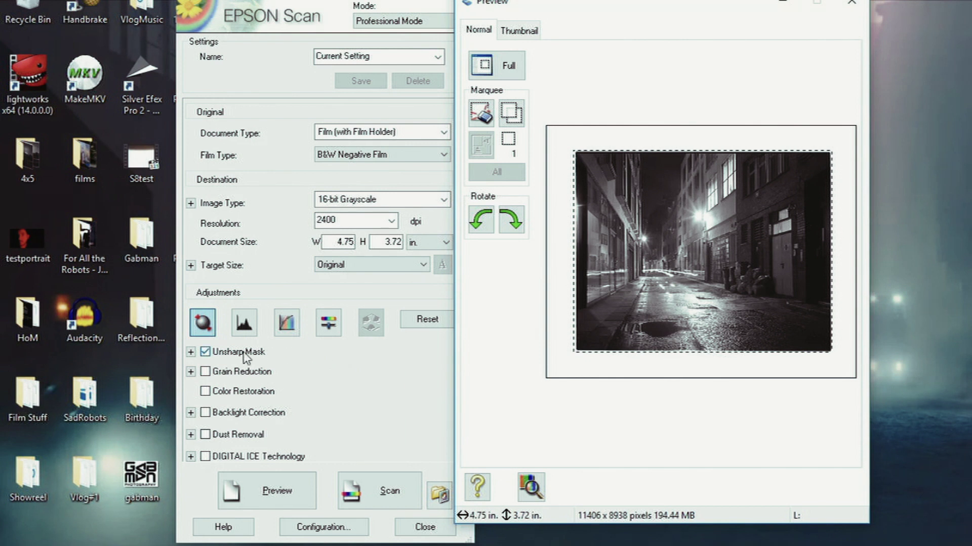
Turn off Unsharp Mask and scan the marked negative.
left_click(206, 353)
left_click(205, 353)
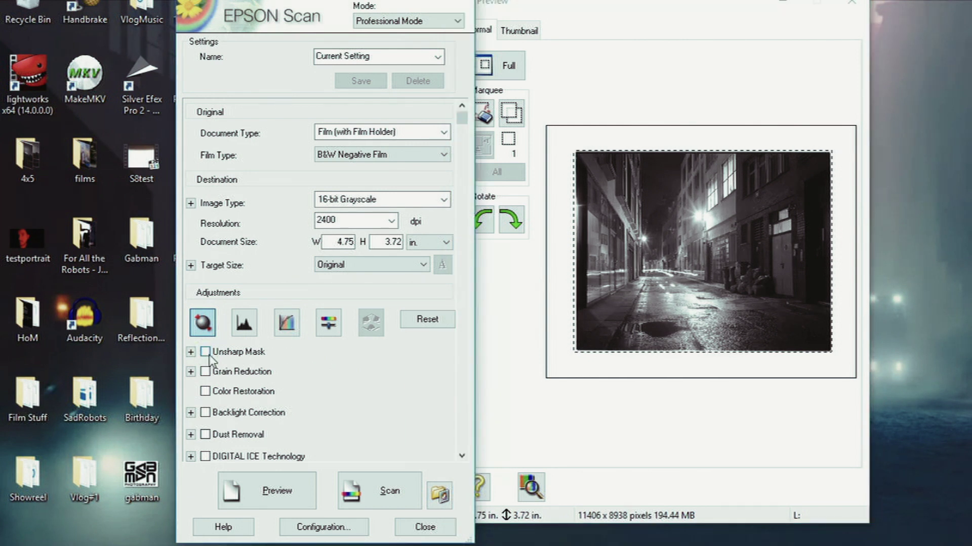
left_click(380, 489)
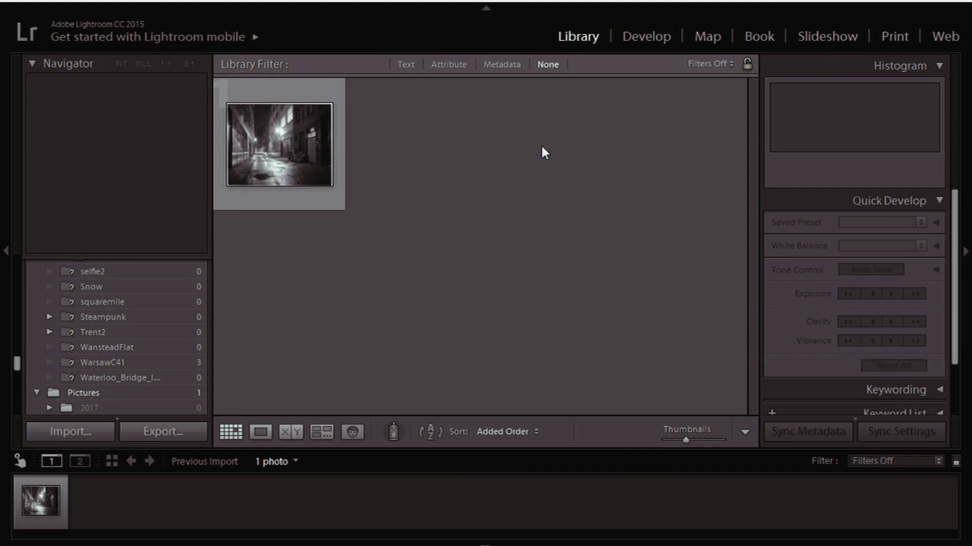
In Develop, set Contrast +14, Highlights −48, Shadows +21, Whites +10, Blacks −17, Clarity +17.
left_click(645, 40)
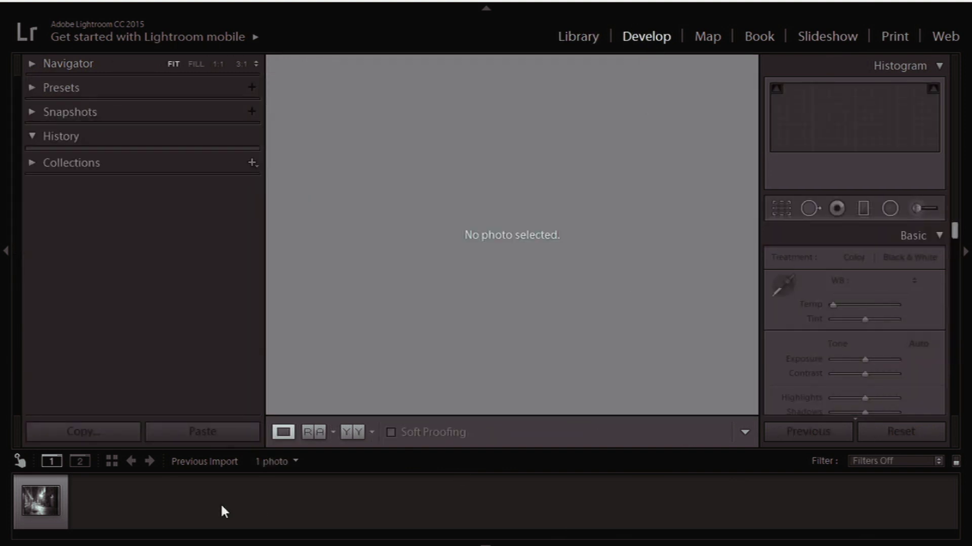
left_click(44, 523)
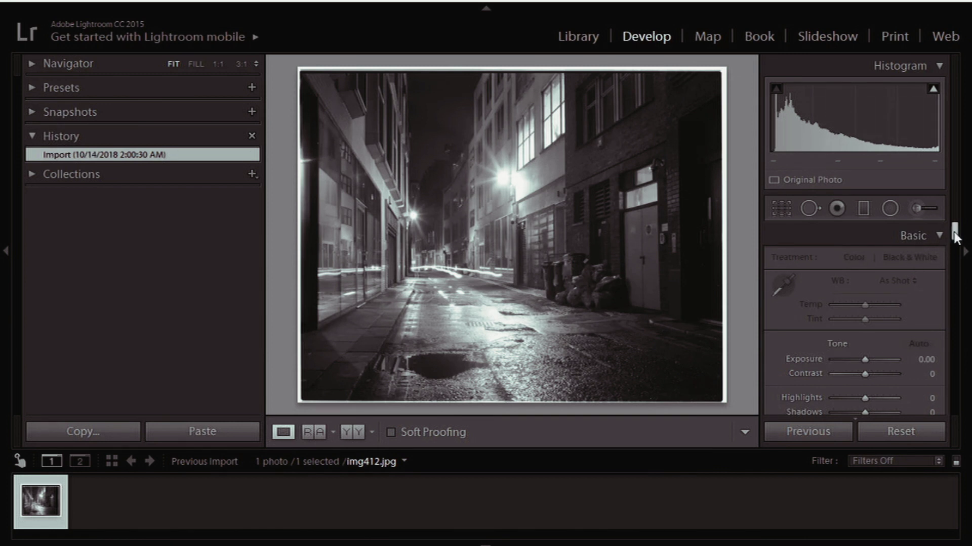
left_click_drag(955, 232, 955, 239)
left_click_drag(865, 294, 849, 322)
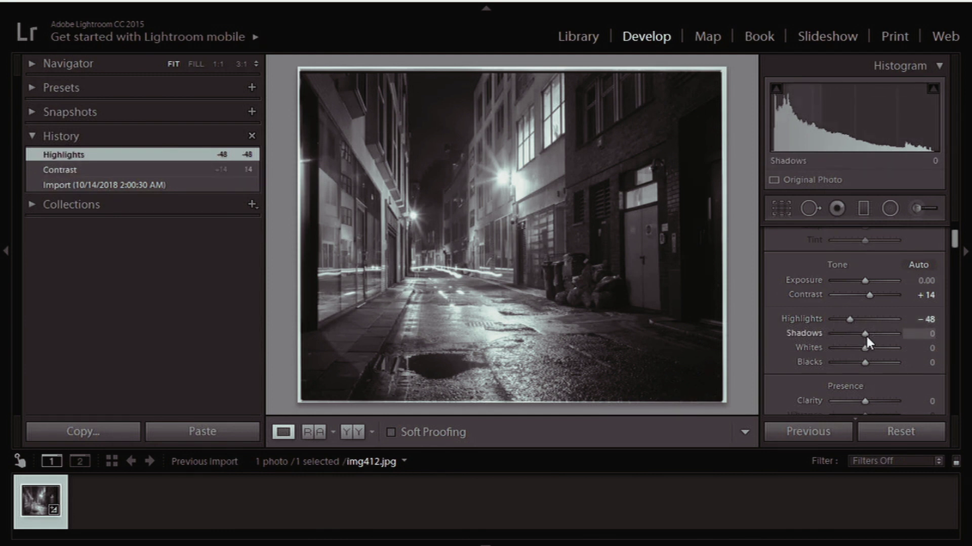
left_click_drag(866, 336, 859, 362)
scroll(955, 251, "down", 3)
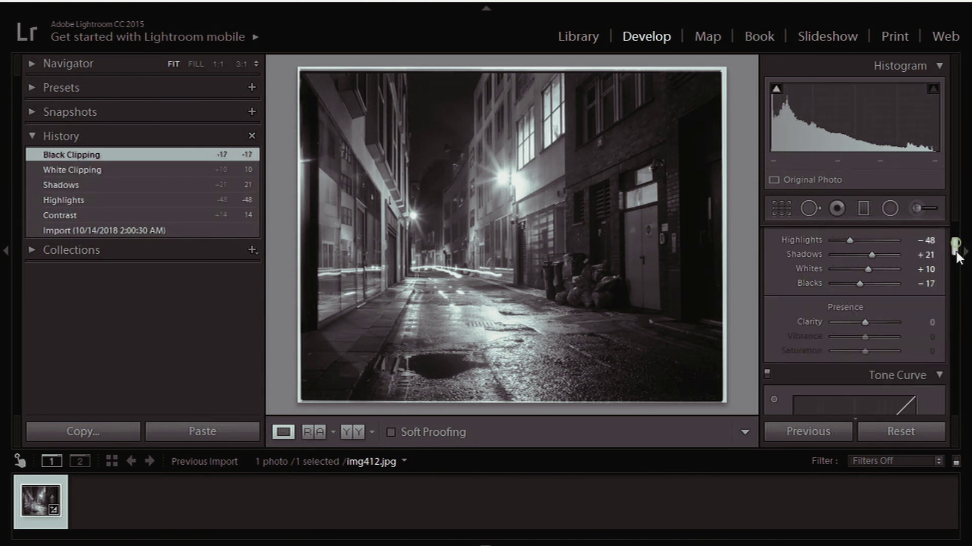
scroll(954, 253, "down", 2)
left_click_drag(865, 281, 871, 281)
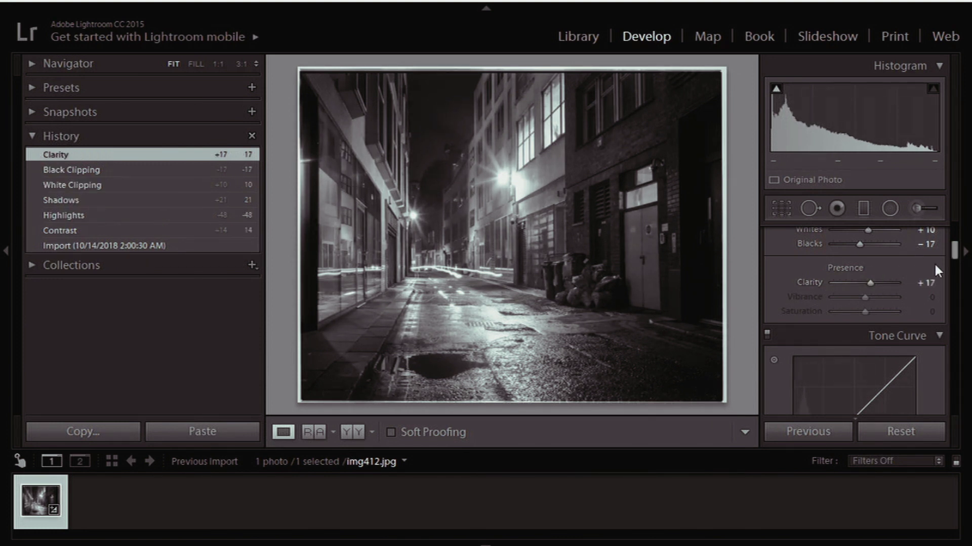
Set tone curve Highlights +9, Lights +9, Darks −7, Shadows +3, and add Dehaze +10.
left_click_drag(954, 253, 956, 276)
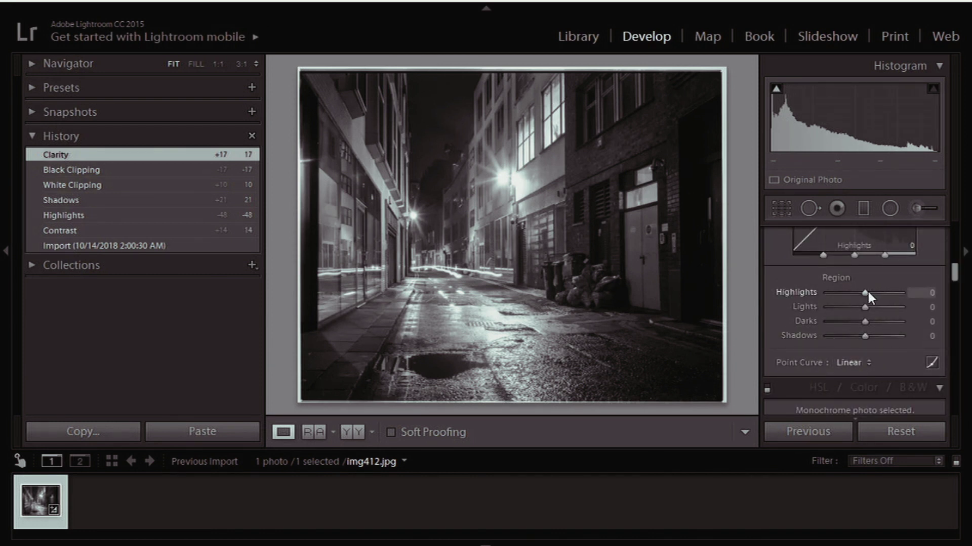
left_click_drag(867, 289, 866, 309)
left_click_drag(868, 308, 860, 336)
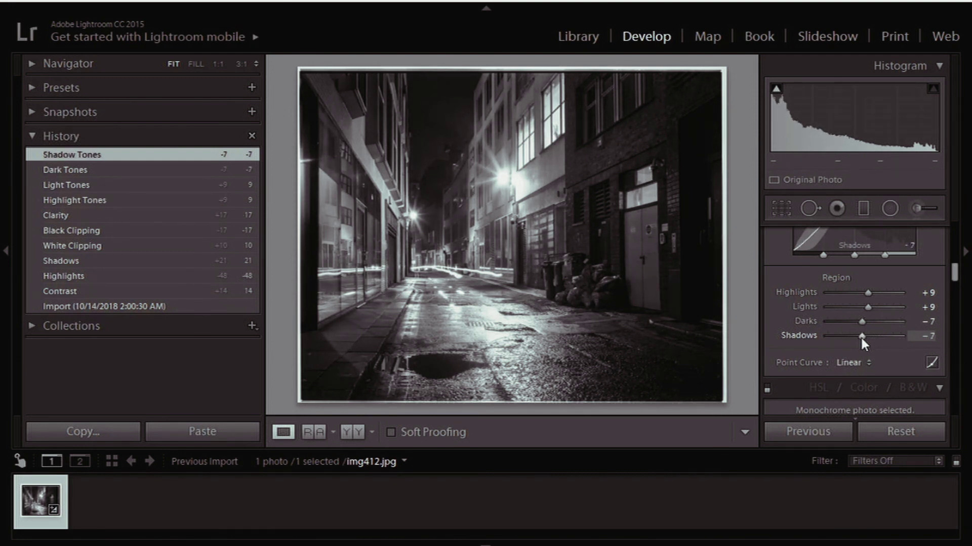
left_click_drag(950, 280, 950, 411)
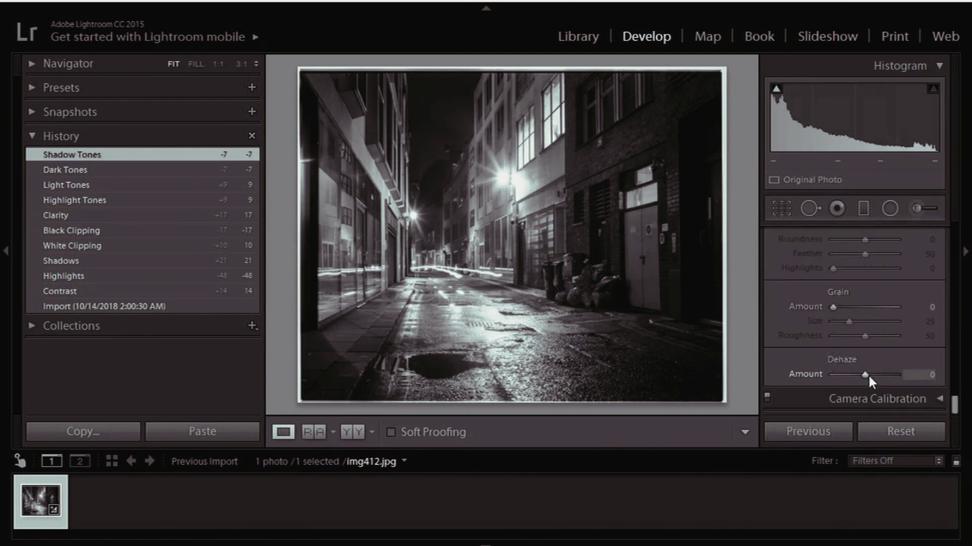
left_click_drag(867, 375, 869, 374)
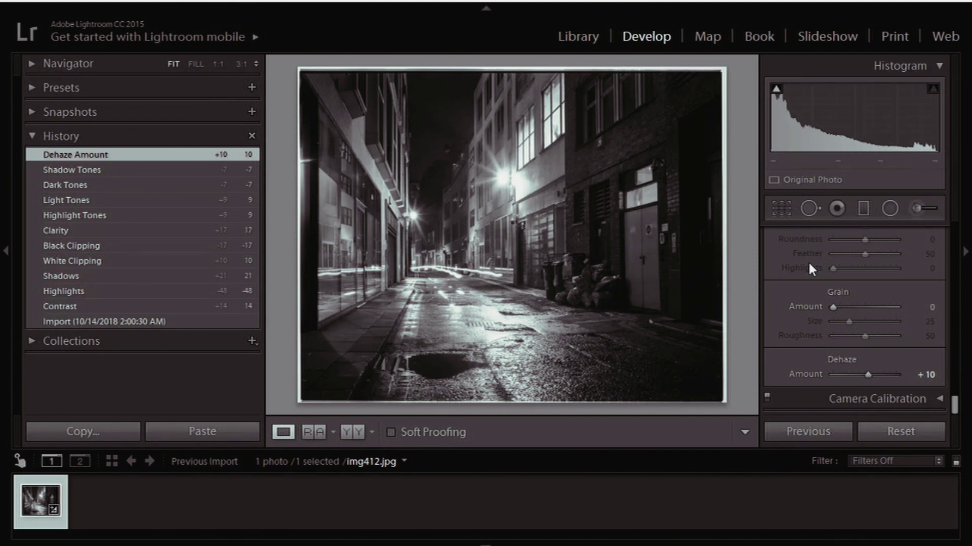
left_click_drag(954, 402, 954, 272)
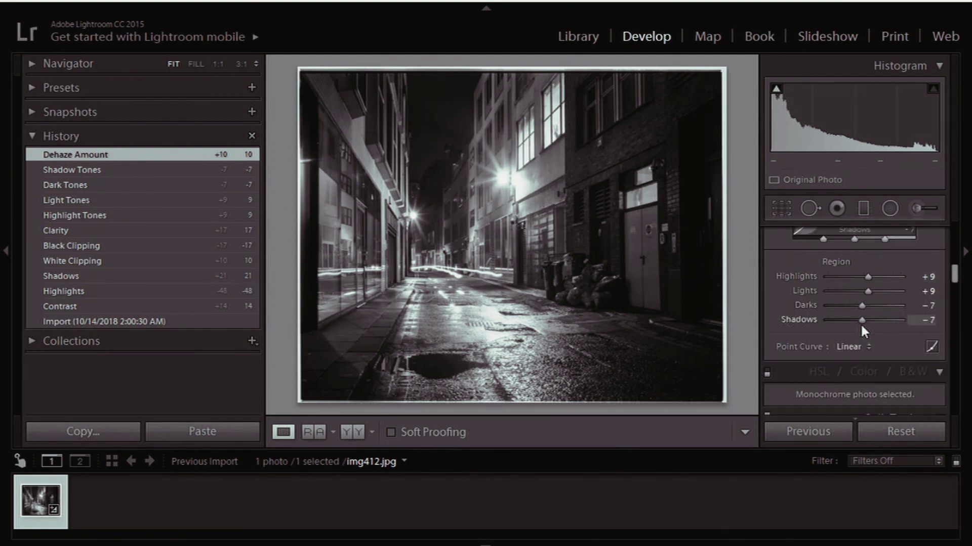
mouse_move(860, 321)
left_mouse_down()
mouse_move(874, 322)
mouse_move(863, 323)
mouse_move(865, 338)
left_mouse_up()
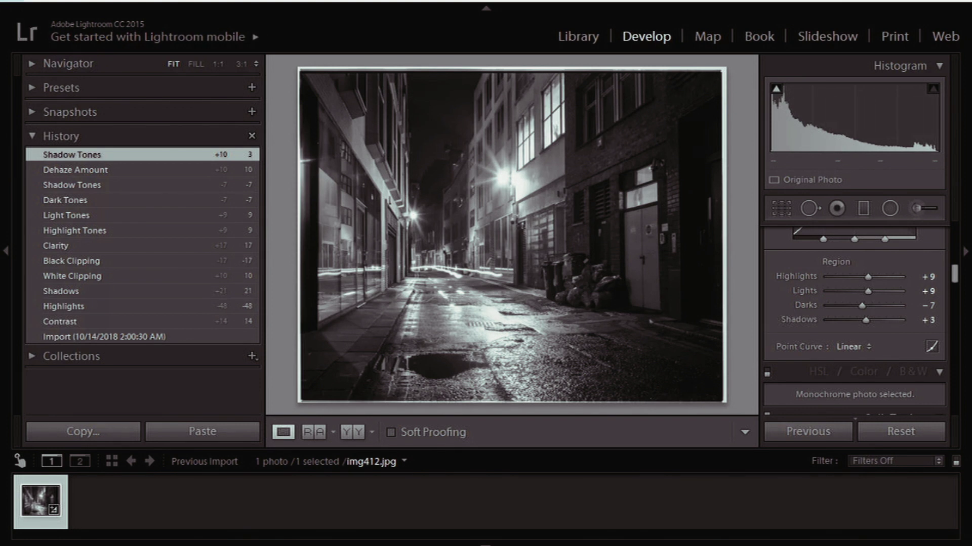
Set the export destination folder to Desktop\4x5\edits.
left_click(11, 1)
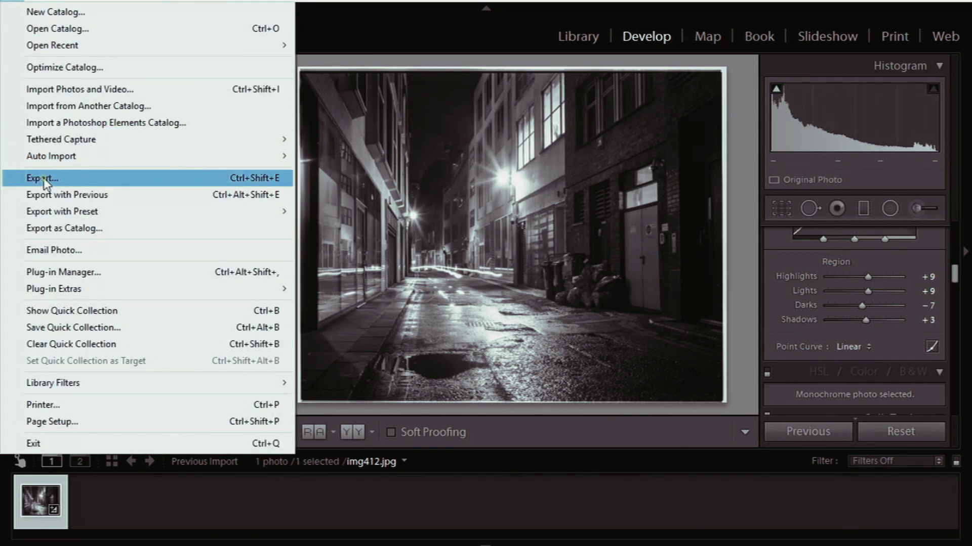
left_click(45, 178)
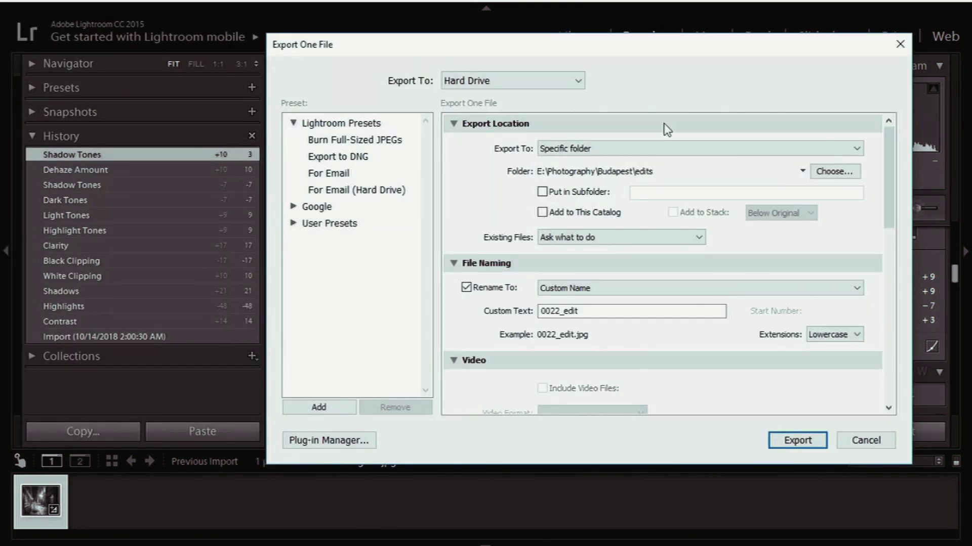
left_click(828, 172)
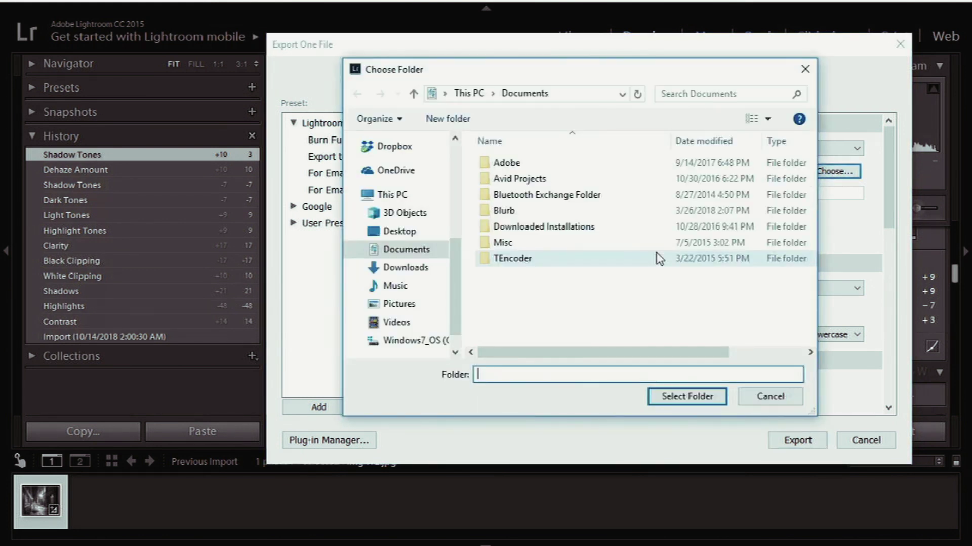
left_click(399, 231)
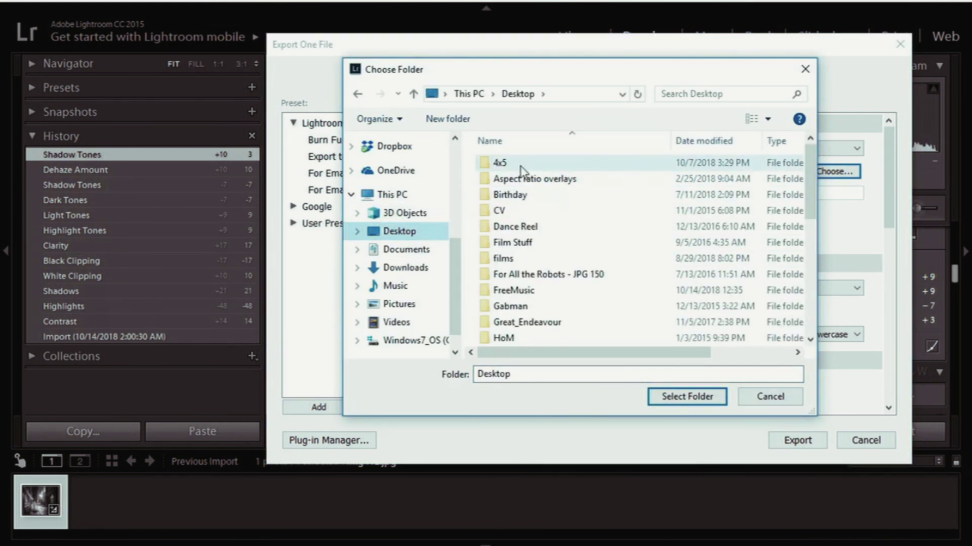
double_click(521, 170)
double_click(517, 202)
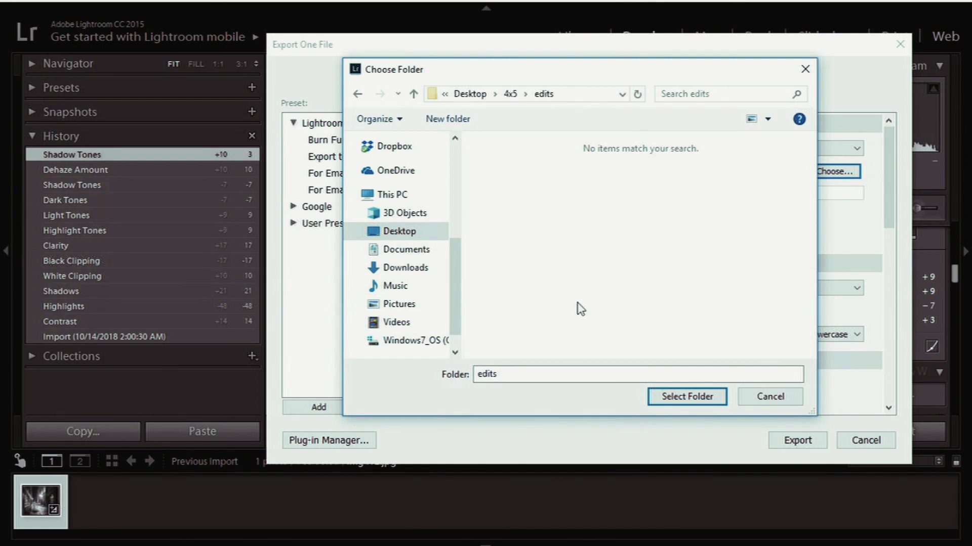
left_click(678, 400)
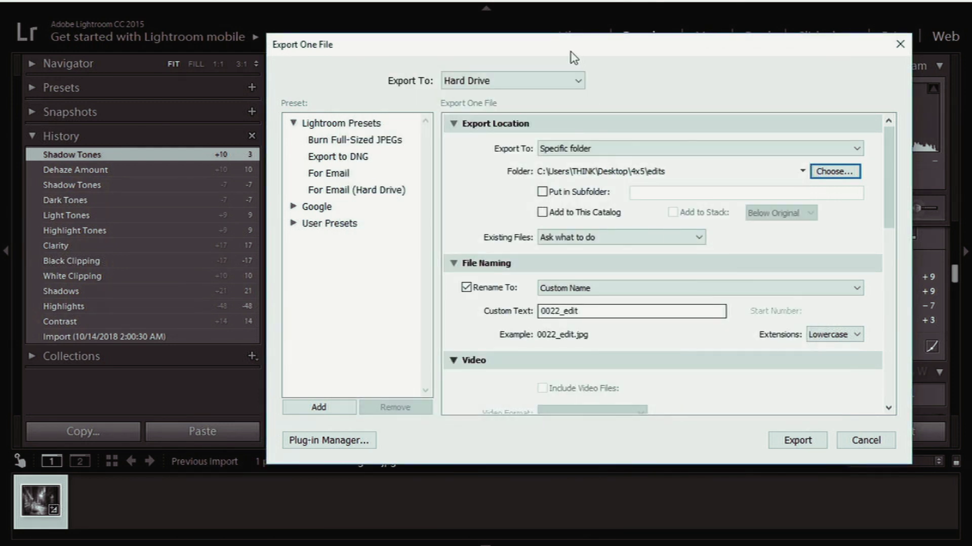
Change the export custom file name to 00412_edit.
left_click_drag(569, 51, 559, 26)
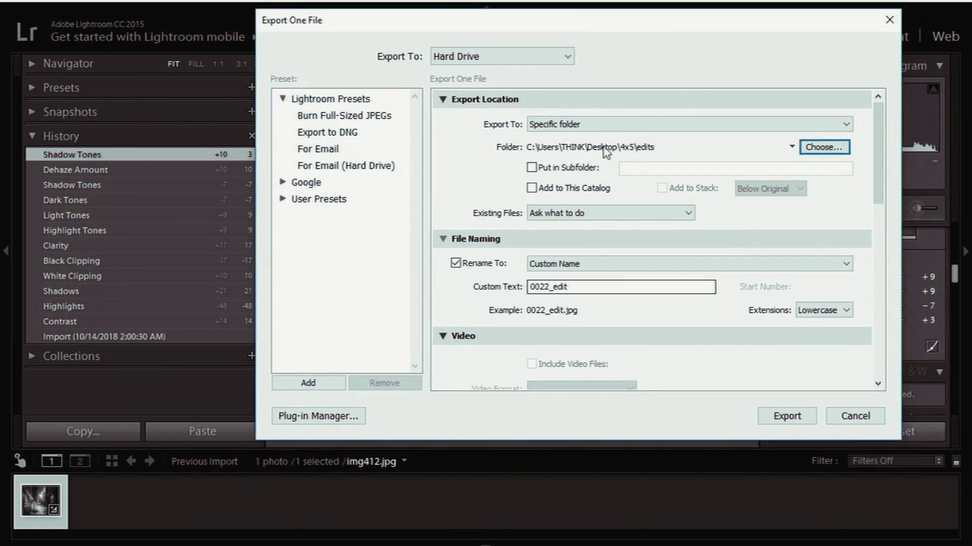
left_click(551, 286)
left_click(550, 287)
key("BackSpace")
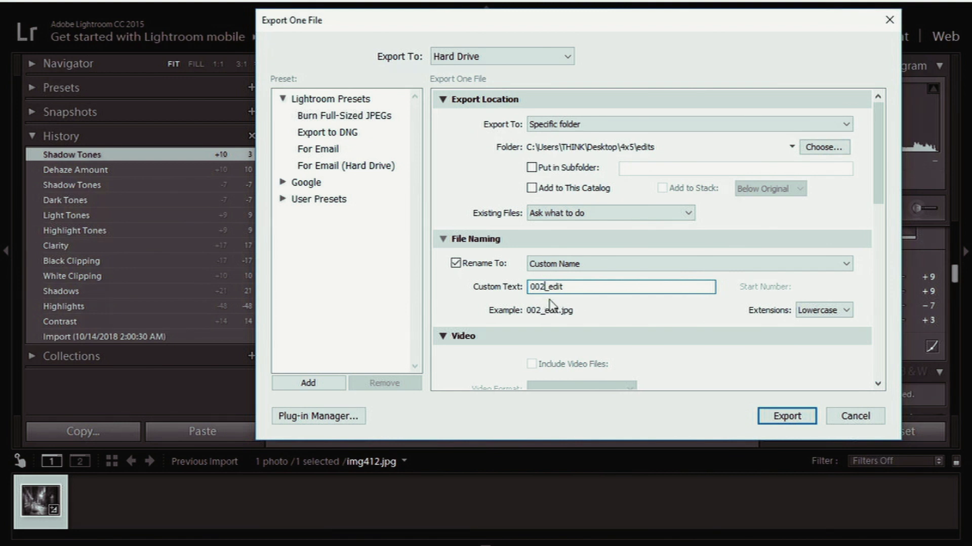
key("BackSpace")
key("BackSpace")
type("0412")
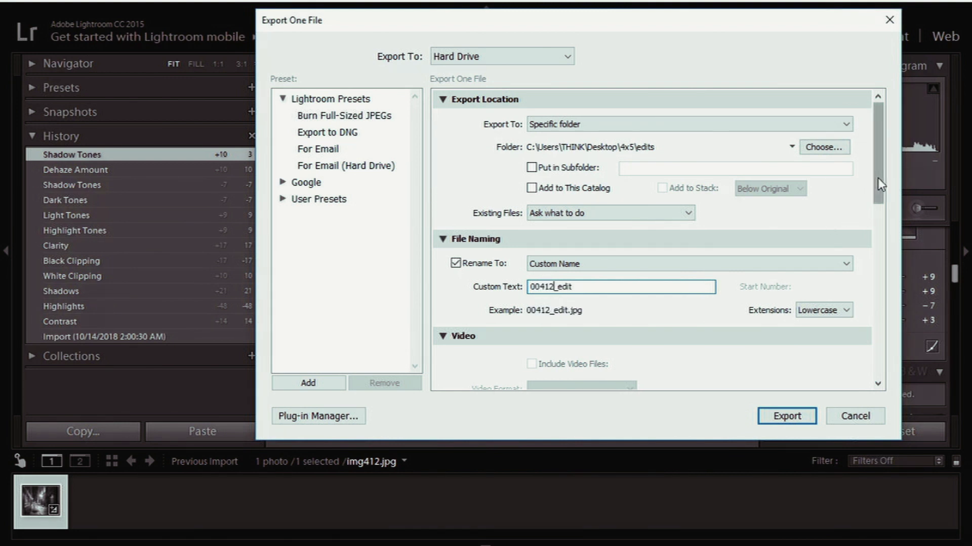
left_click_drag(878, 178, 880, 310)
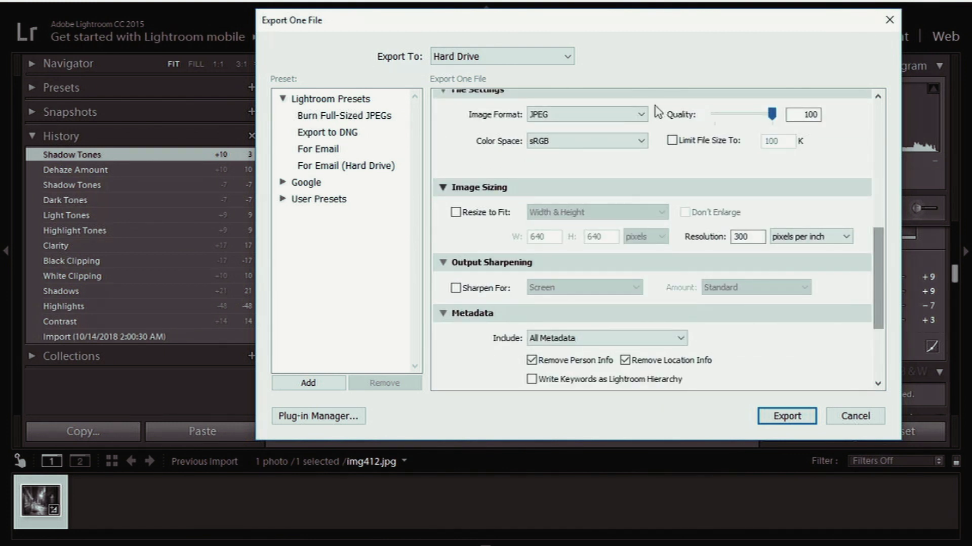
Export as a quality-100 sRGB JPEG and open it in Photoshop.
left_click(641, 120)
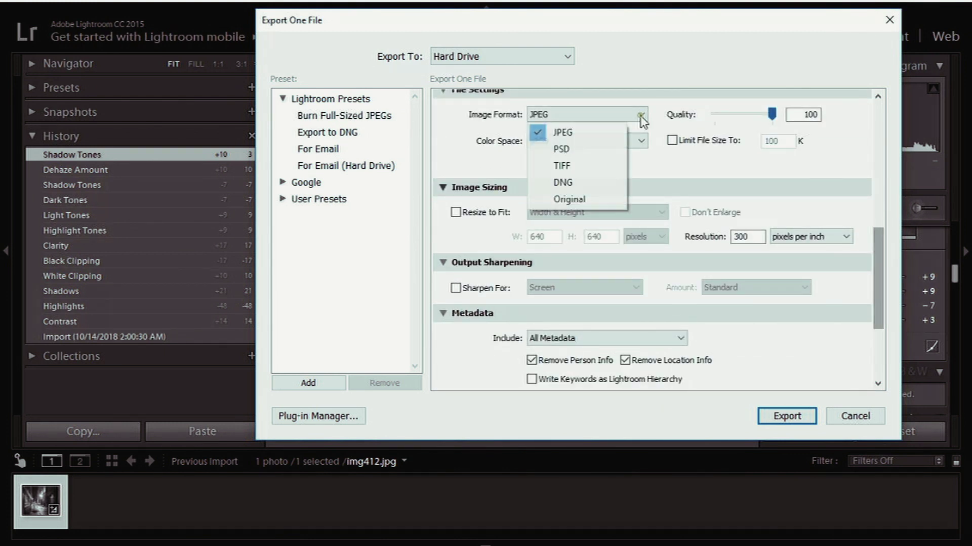
left_click(643, 142)
left_click(645, 143)
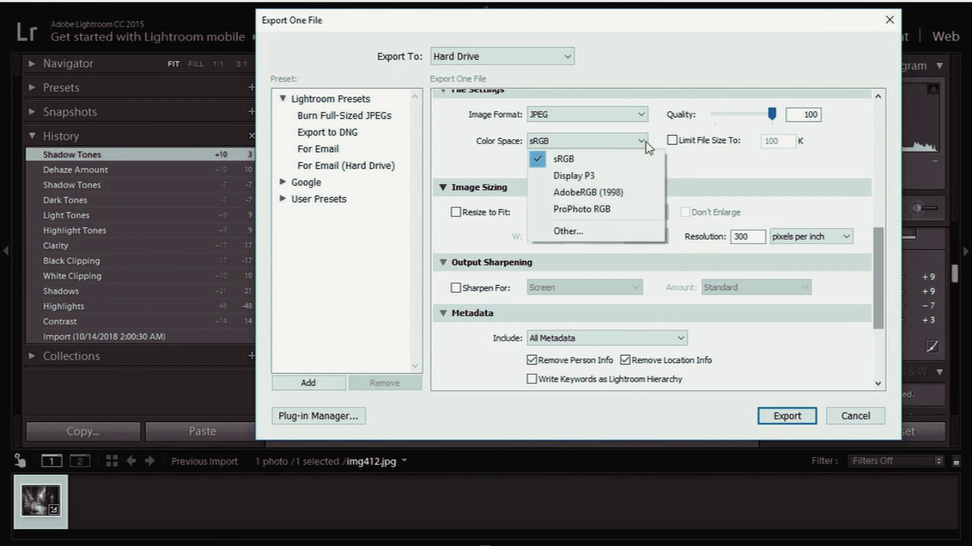
left_click(705, 176)
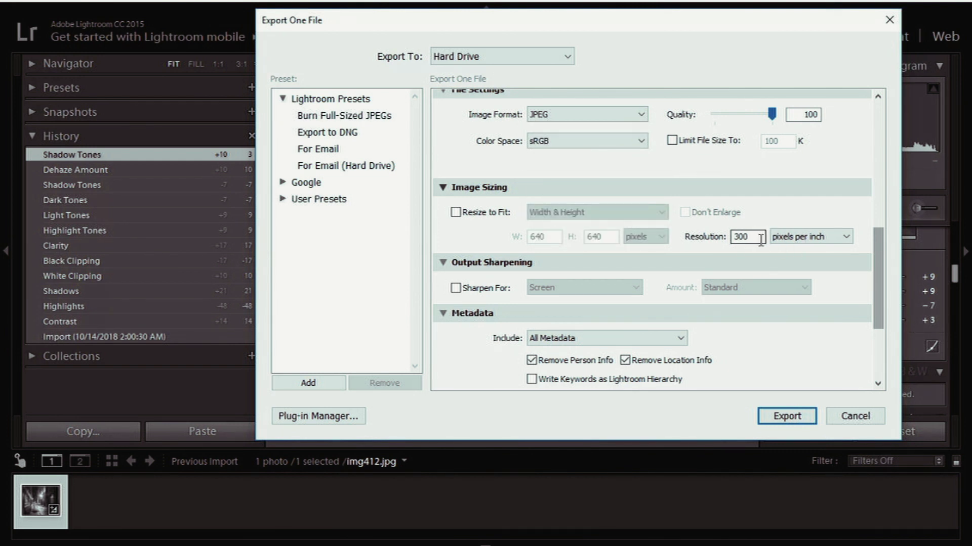
double_click(744, 236)
scroll(877, 303, "down", 5)
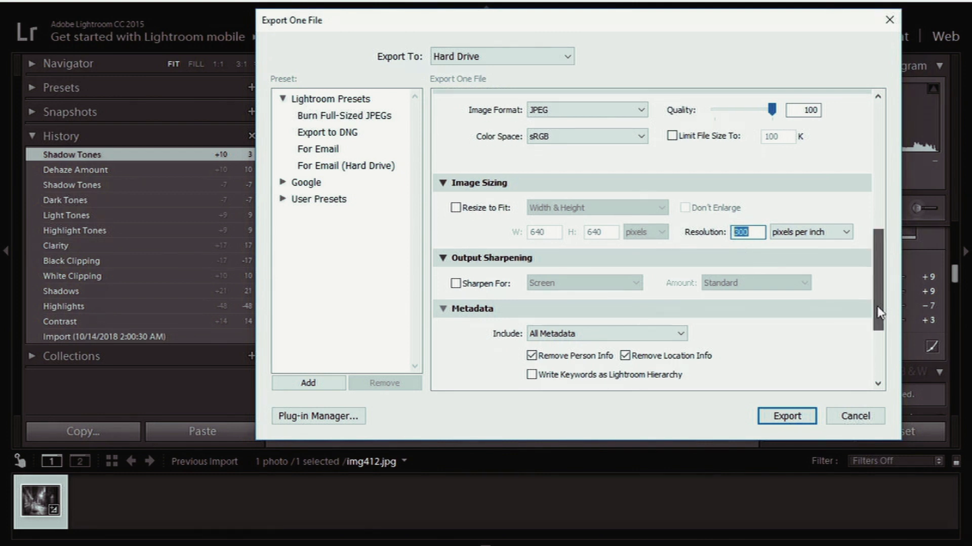
left_click(787, 416)
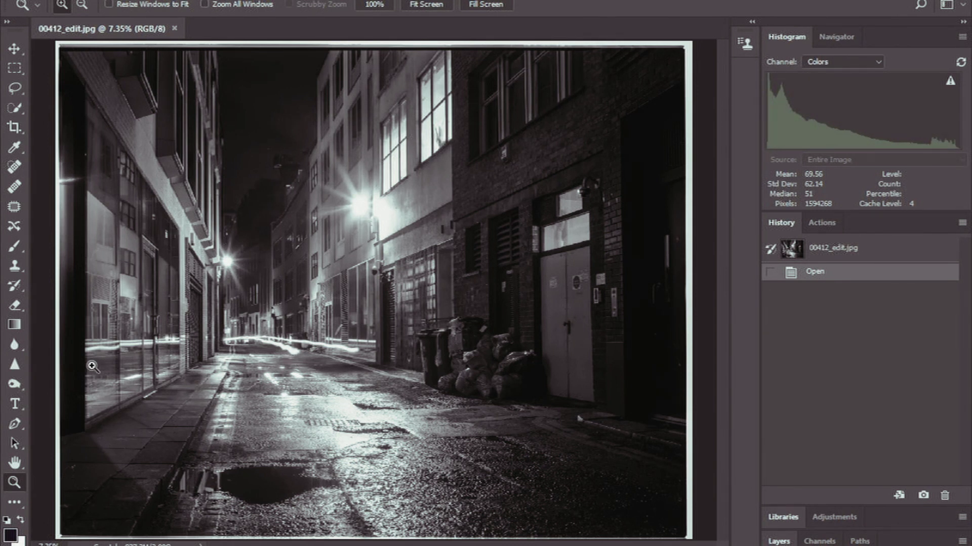
Crop all four edges inside the pale film border and commit the crop.
left_click_drag(336, 97, 51, 321)
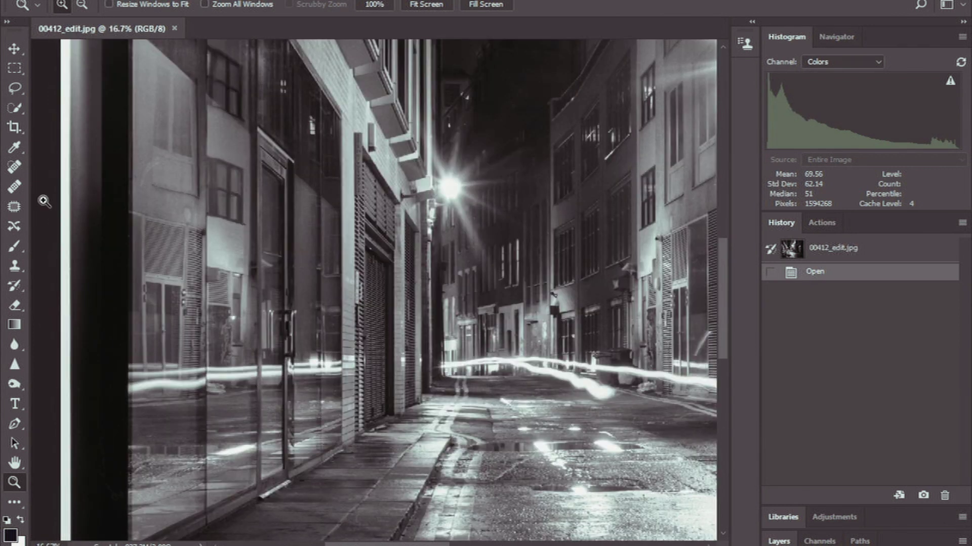
left_click(14, 127)
left_click_drag(58, 223, 66, 223)
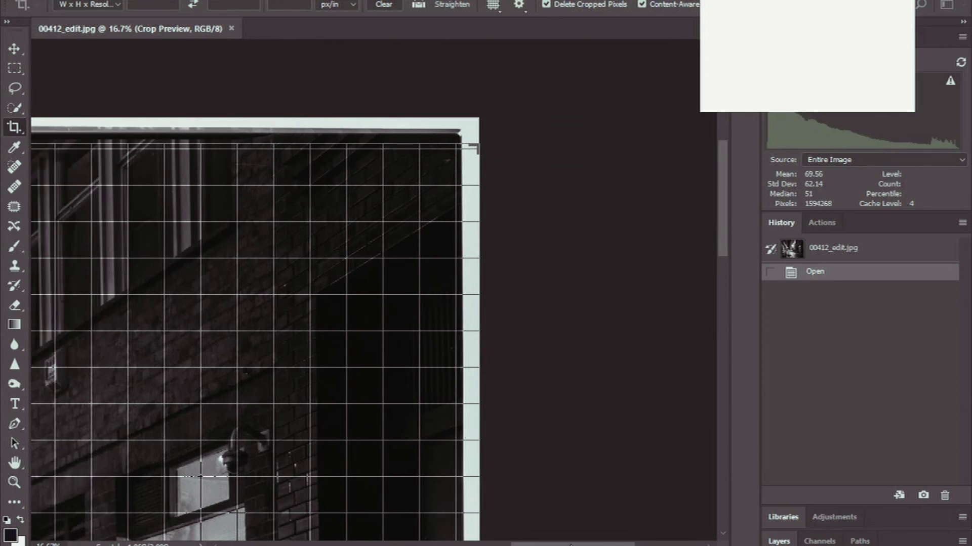
left_click_drag(479, 474, 477, 472)
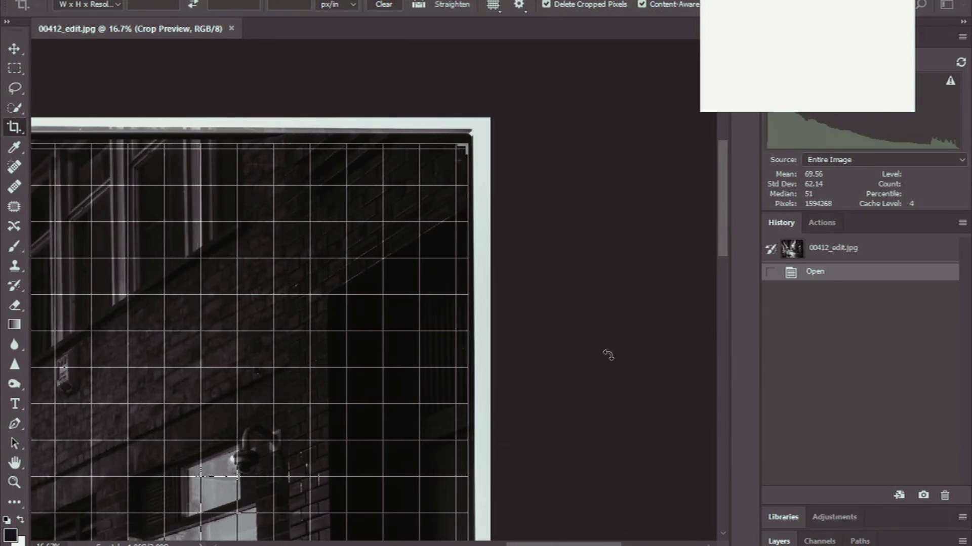
left_click_drag(733, 249, 731, 434)
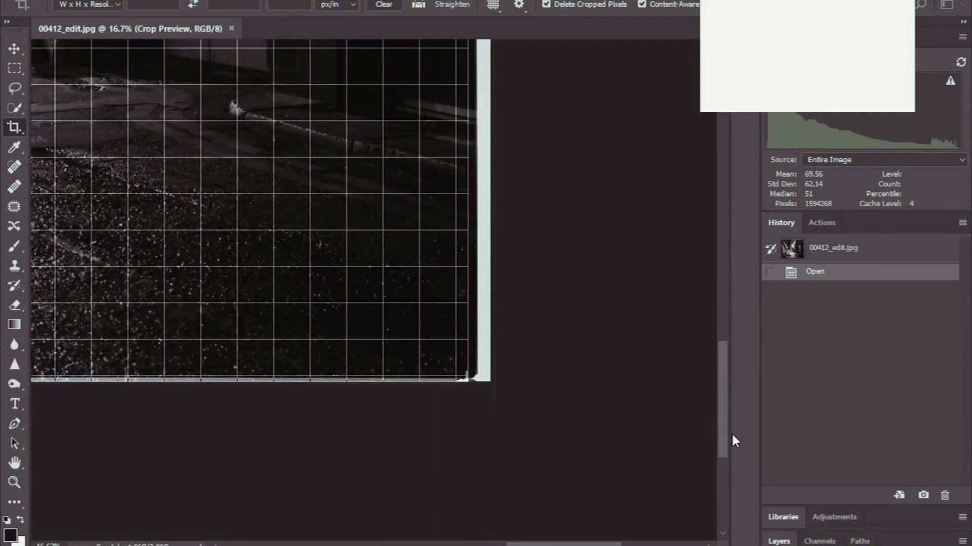
left_click_drag(541, 544, 349, 539)
left_click_drag(313, 415, 313, 410)
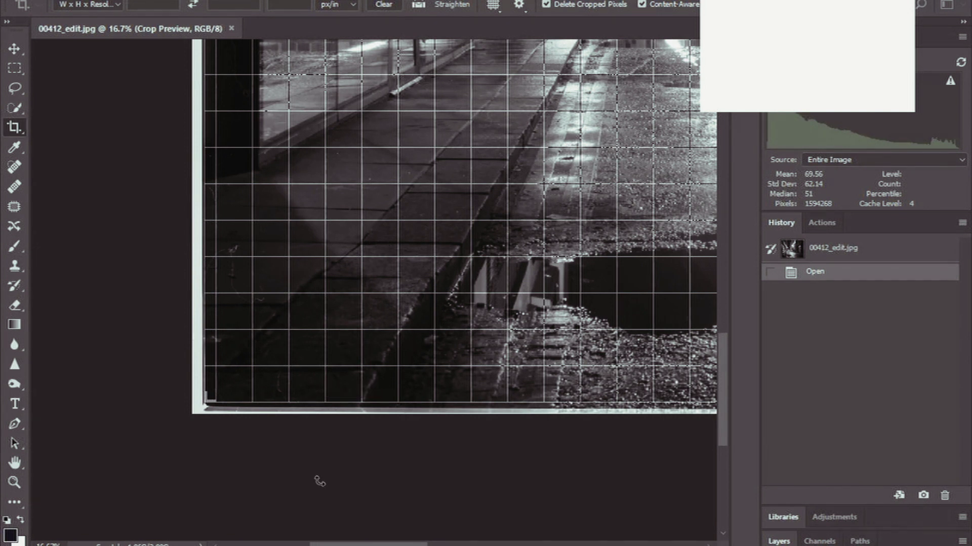
key("Return")
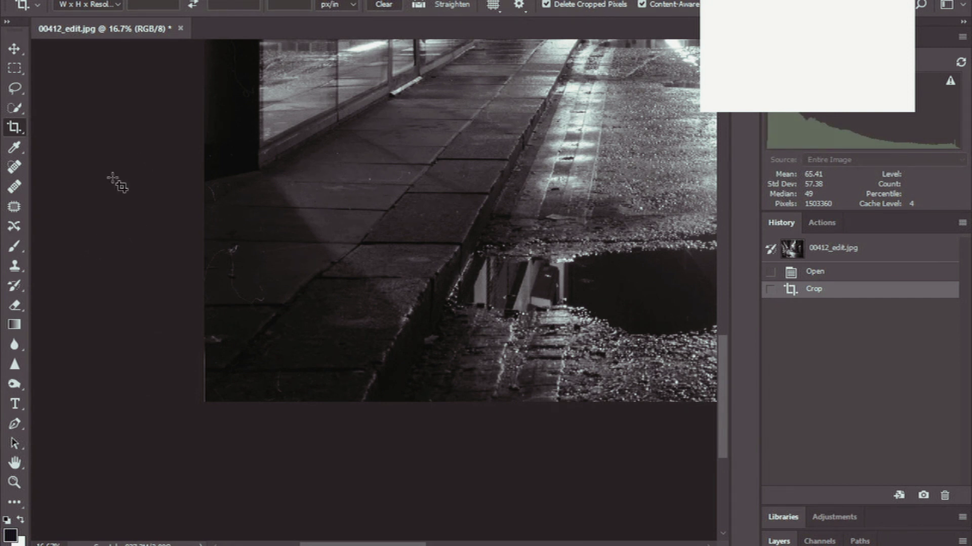
Heal the dust specks with a 27 px Healing Brush, then fit the photo on screen.
left_click(16, 187)
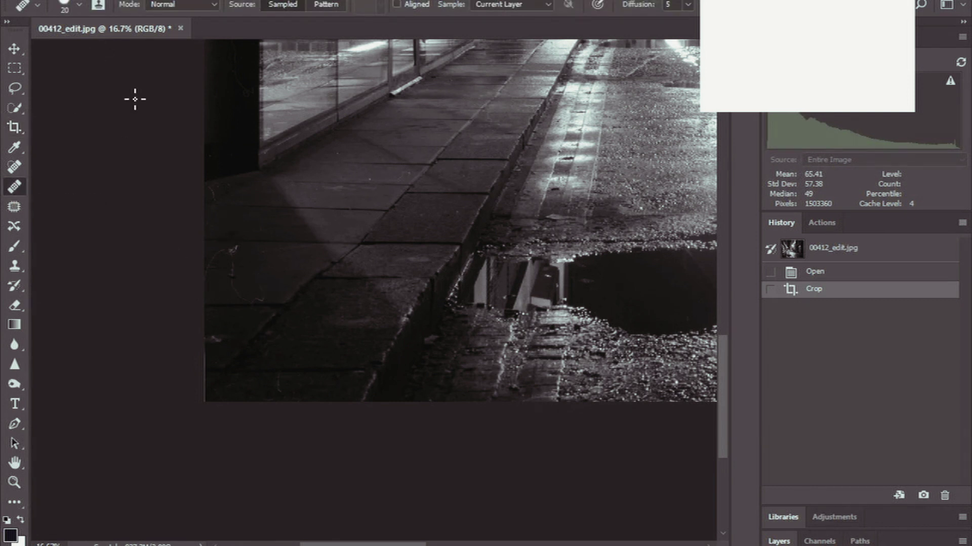
left_click(79, 7)
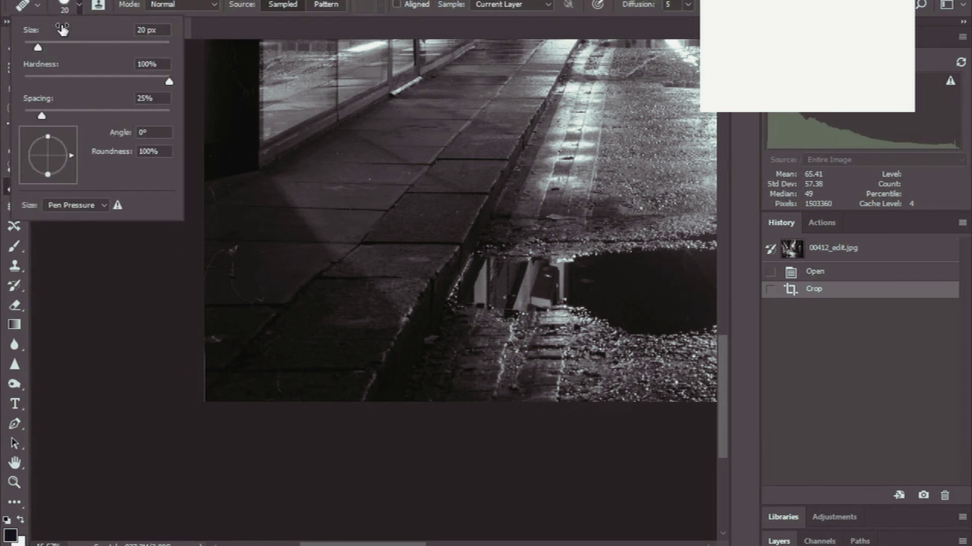
left_click(43, 44)
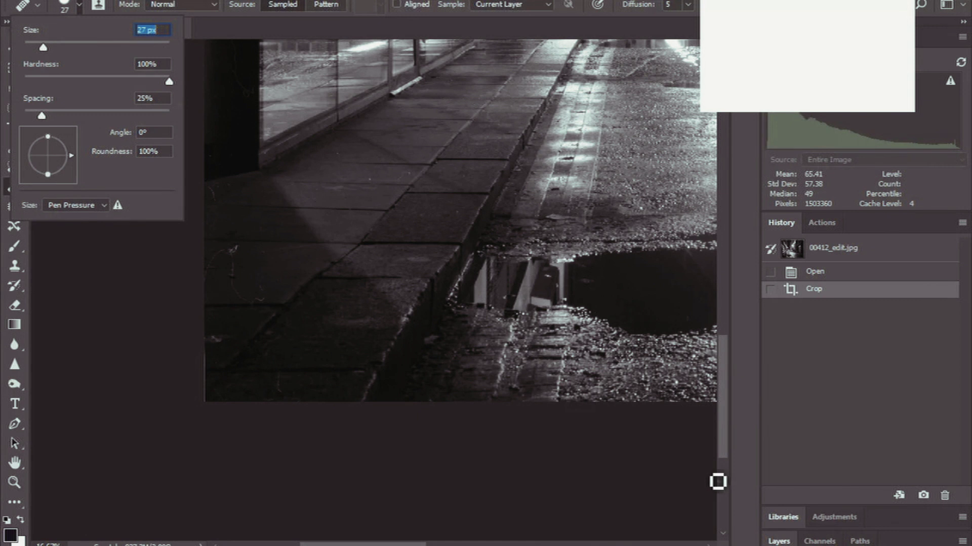
left_click_drag(724, 446, 725, 423)
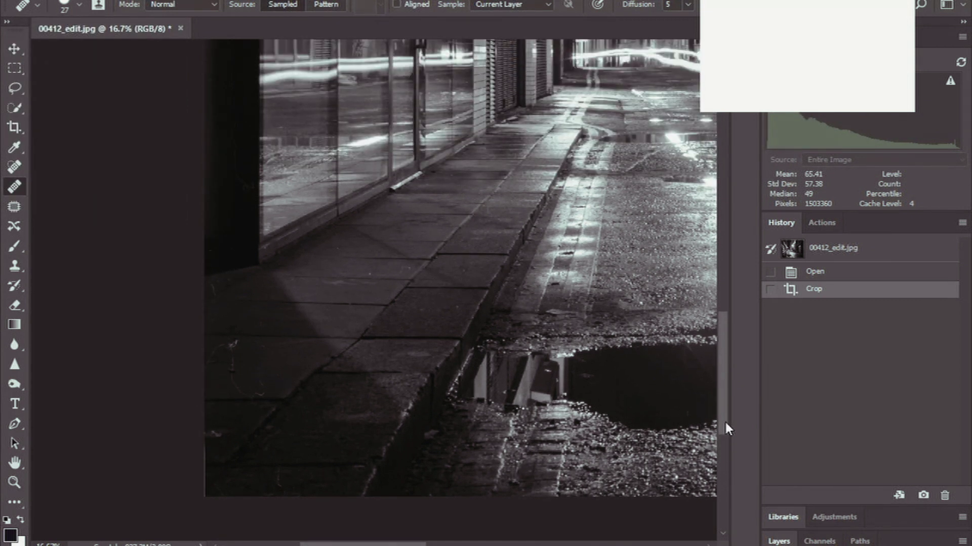
left_click(380, 283)
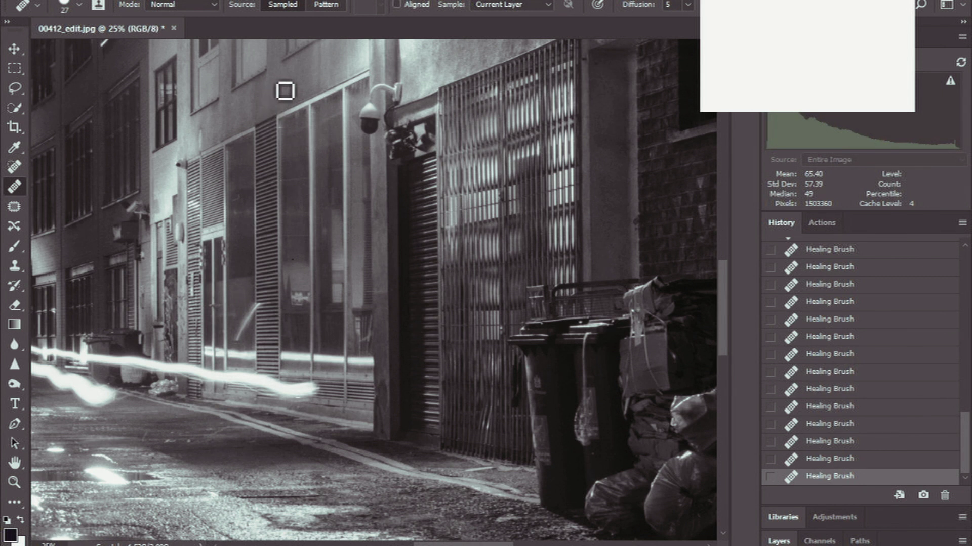
key("alt+v")
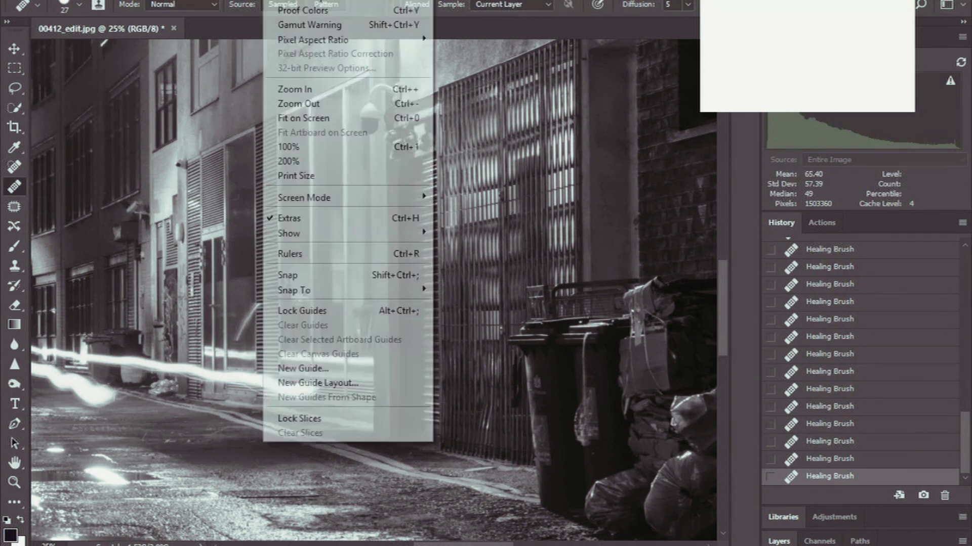
left_click(297, 118)
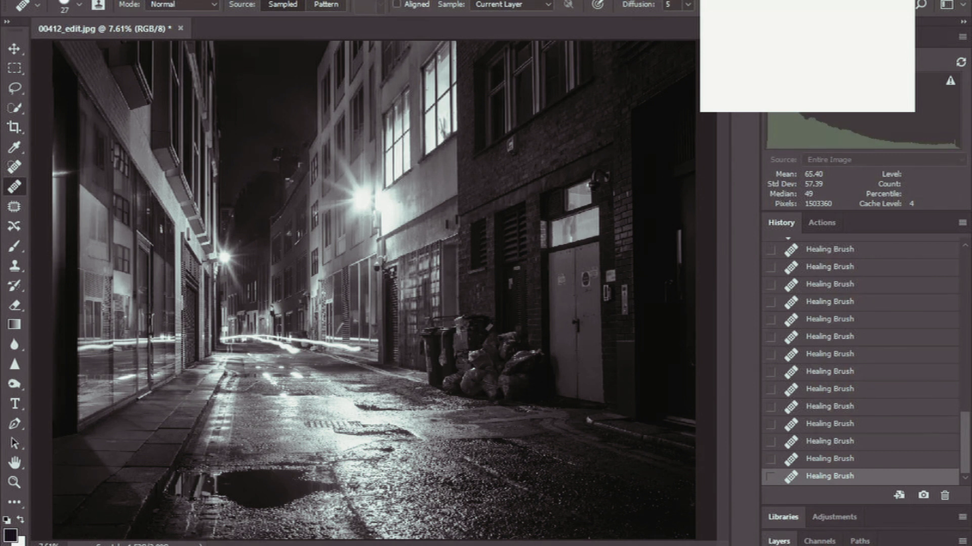
Apply Unsharp Mask with Amount 101%, Radius 1.4 pixels and Threshold 2.
key("alt+t")
mouse_move(298, 237)
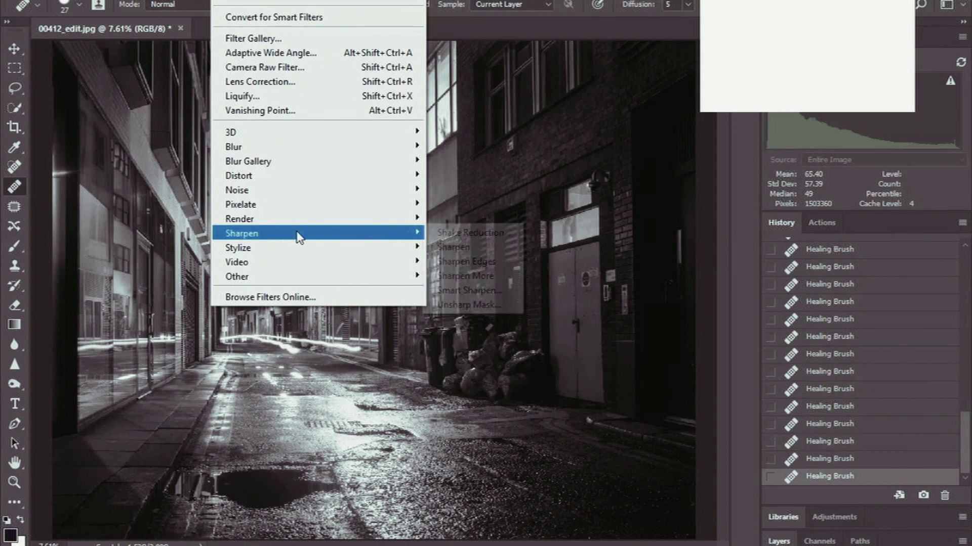
left_click(473, 303)
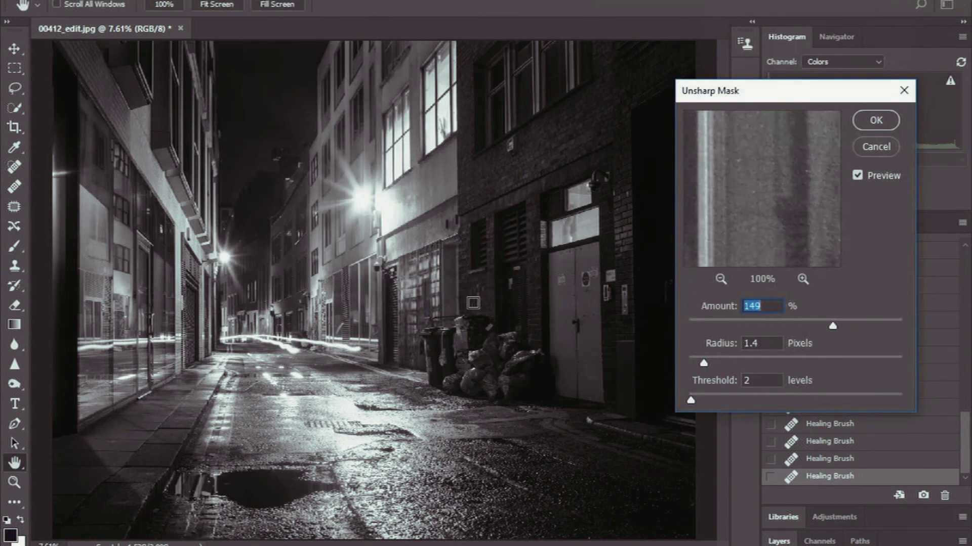
left_click_drag(760, 230, 745, 193)
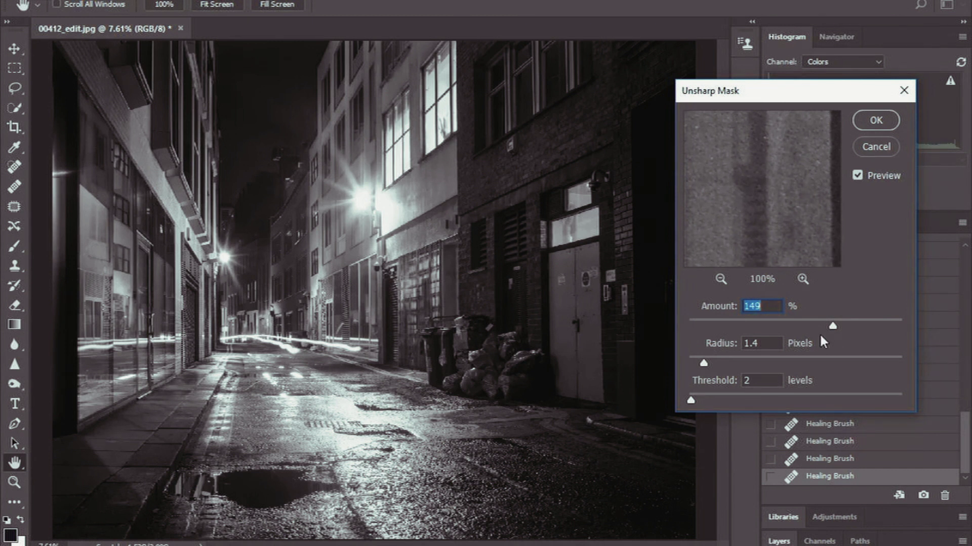
left_click_drag(831, 328, 803, 329)
left_click_drag(764, 180, 710, 147)
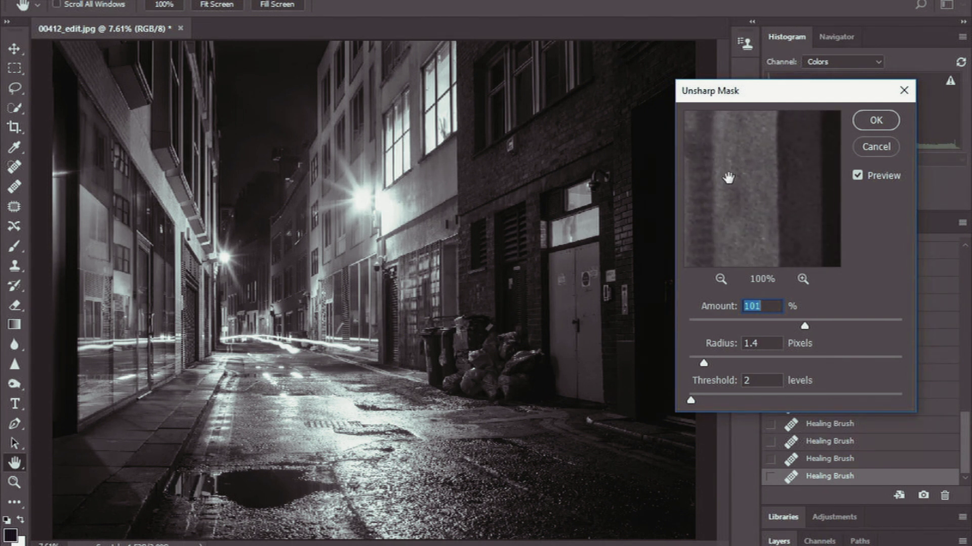
left_click(862, 121)
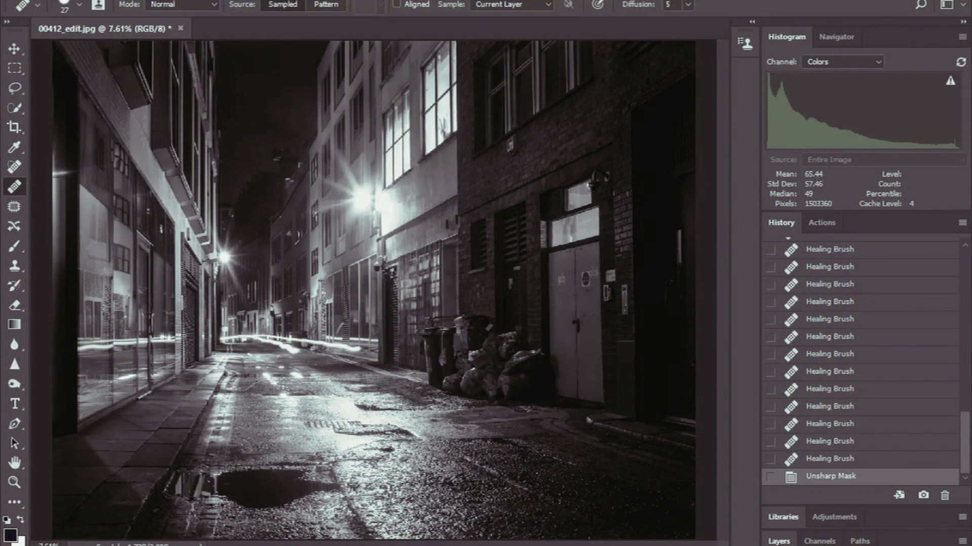
Save the photo, bringing up JPEG Options at Quality 12 (Maximum).
key("alt+f")
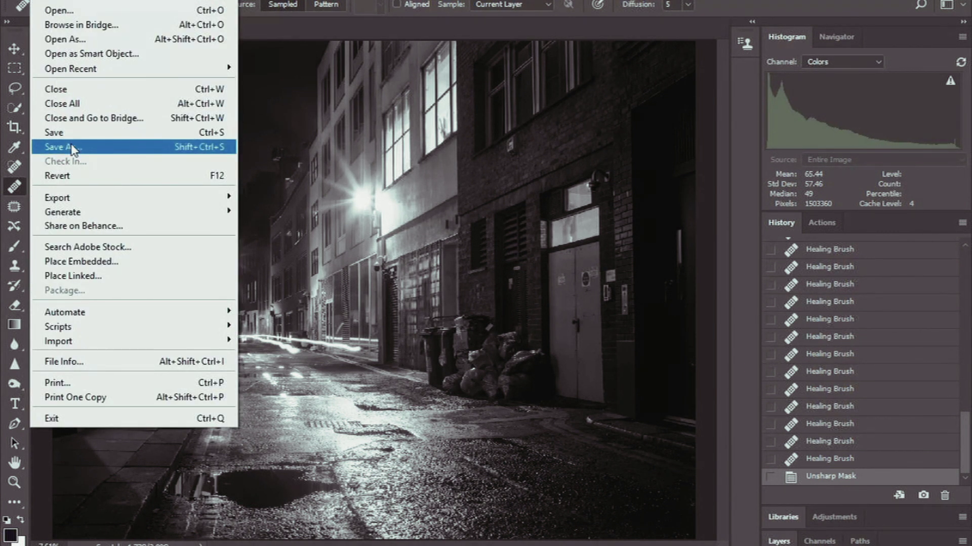
left_click(80, 135)
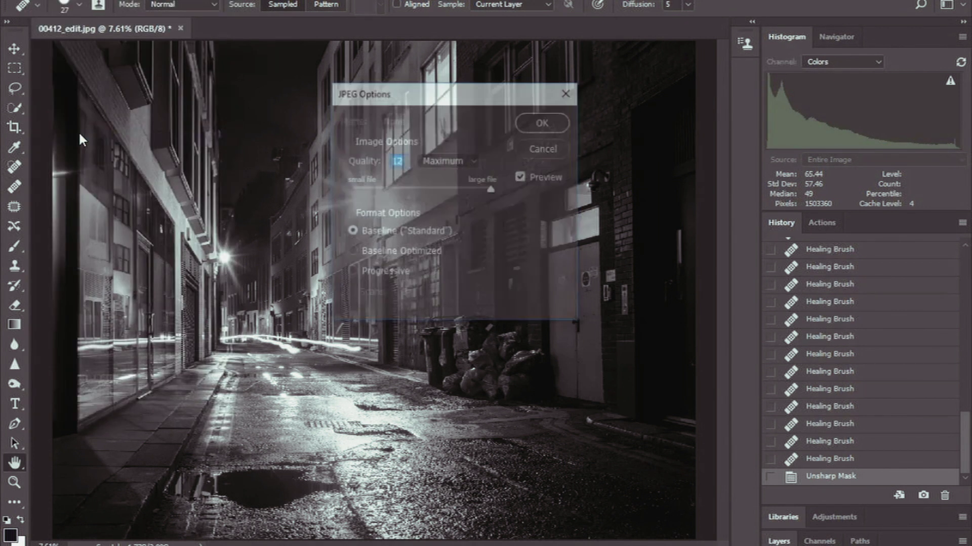